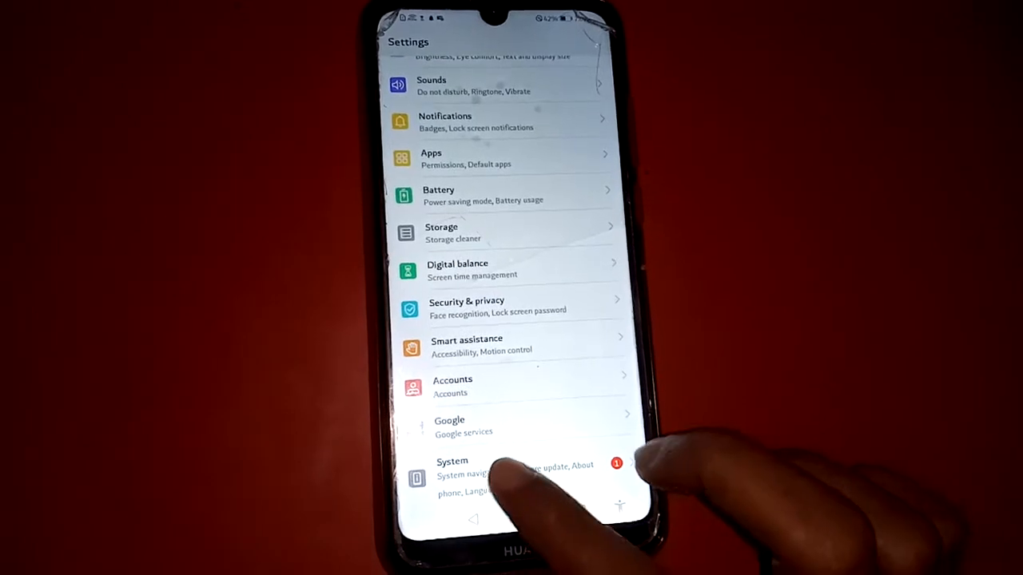
# - Open the System page of Settings
pyautogui.click(479, 467)
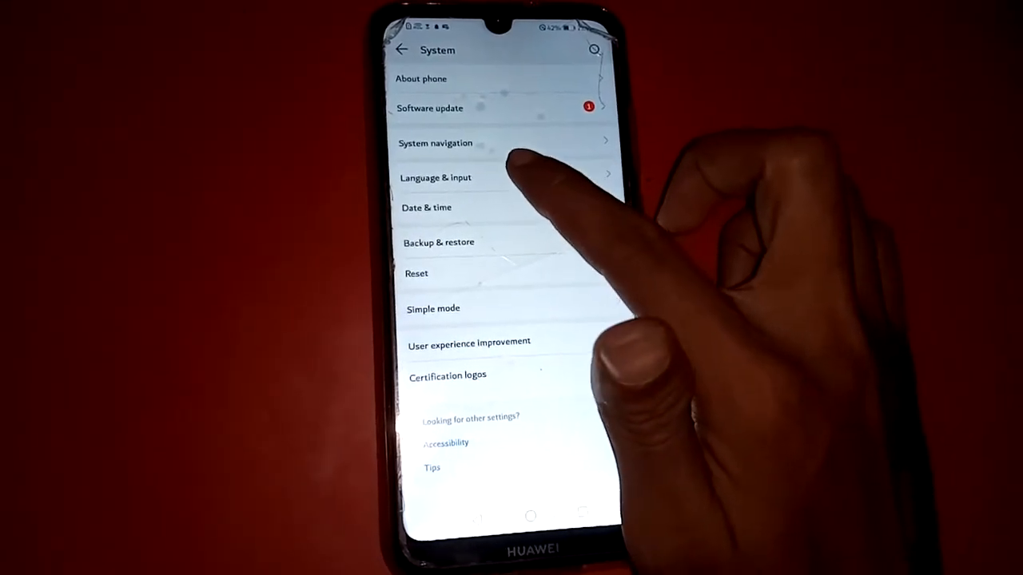
# - Go to Language & input and start the Add language search
pyautogui.click(519, 176)
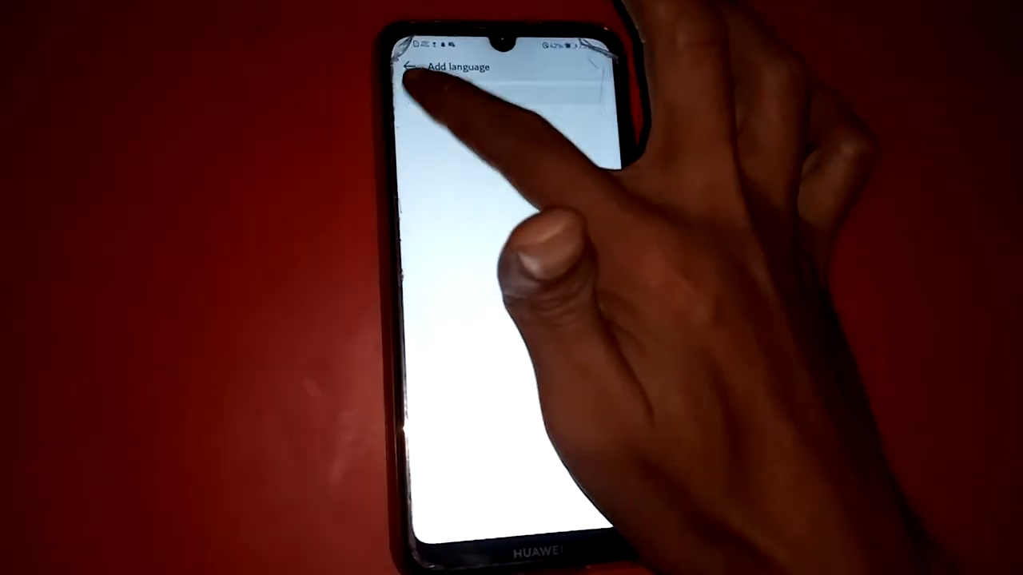
pyautogui.click(447, 94)
pyautogui.write('a')
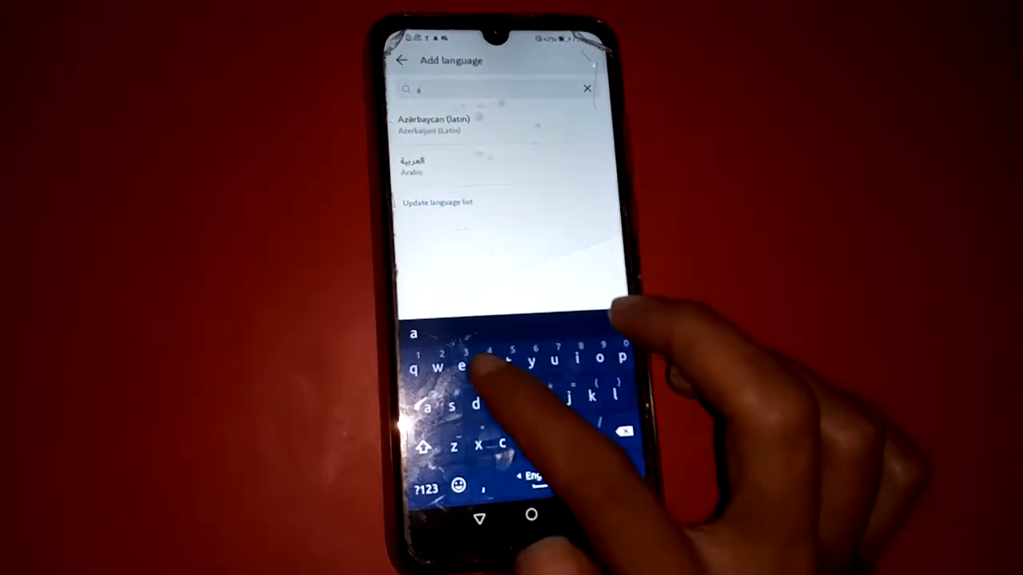
pyautogui.write('r')
# - Clear the search text and leave the language search without adding a language
pyautogui.press('BackSpace')
pyautogui.press('BackSpace')
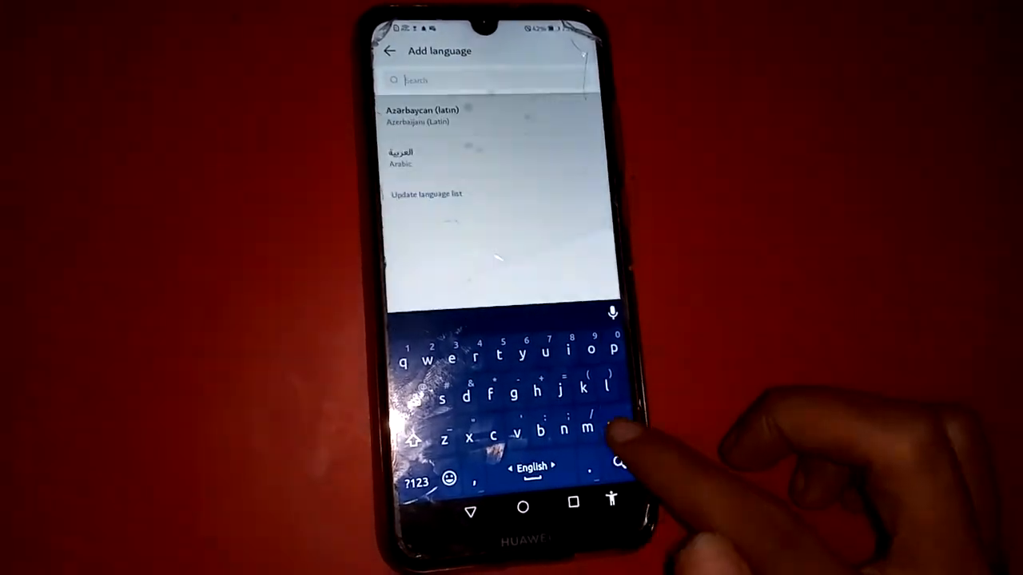
pyautogui.write('hin')
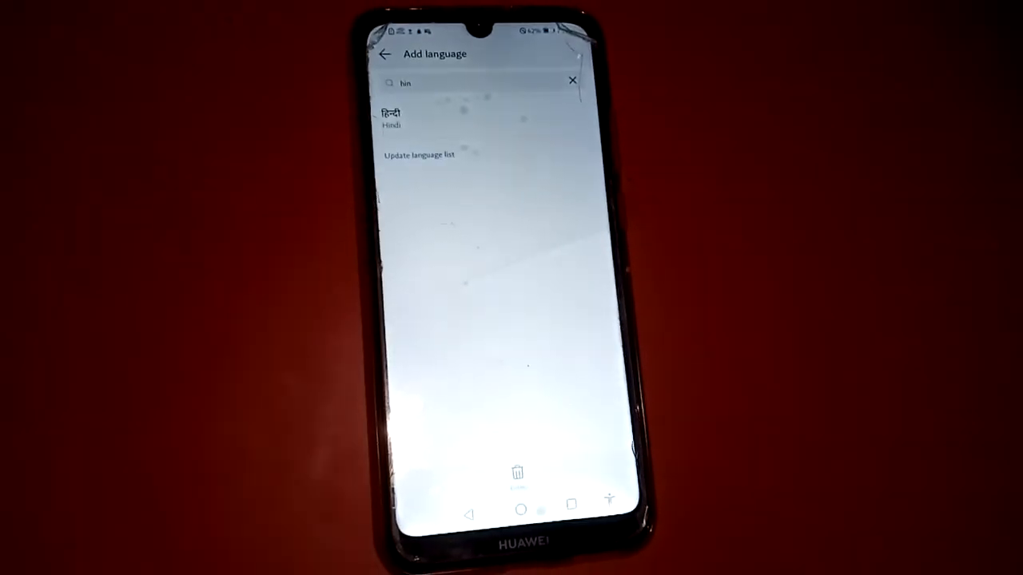
pyautogui.click(492, 515)
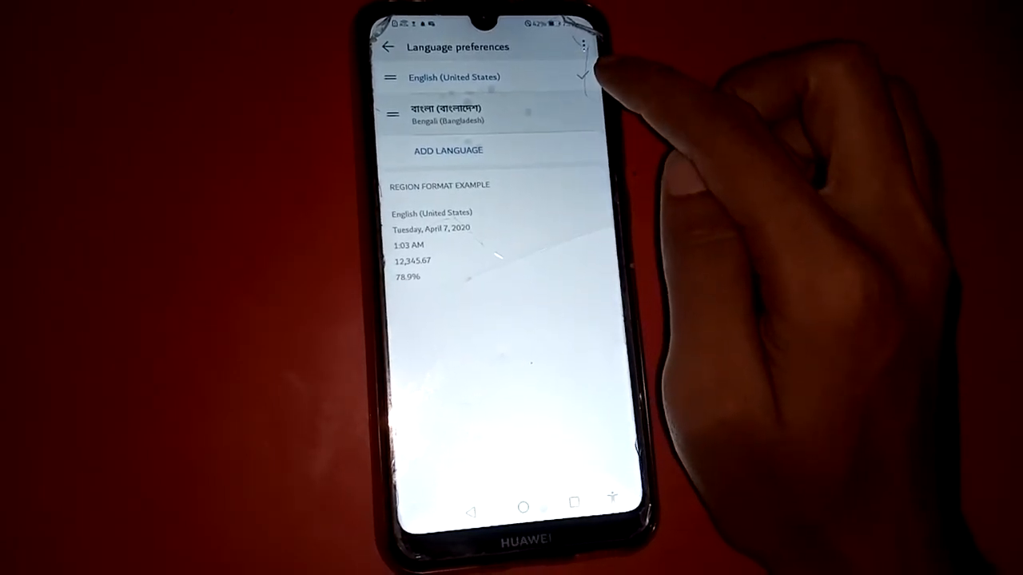
# - Confirm the language order (English first, then Bengali) and return to Language & input
pyautogui.click(582, 78)
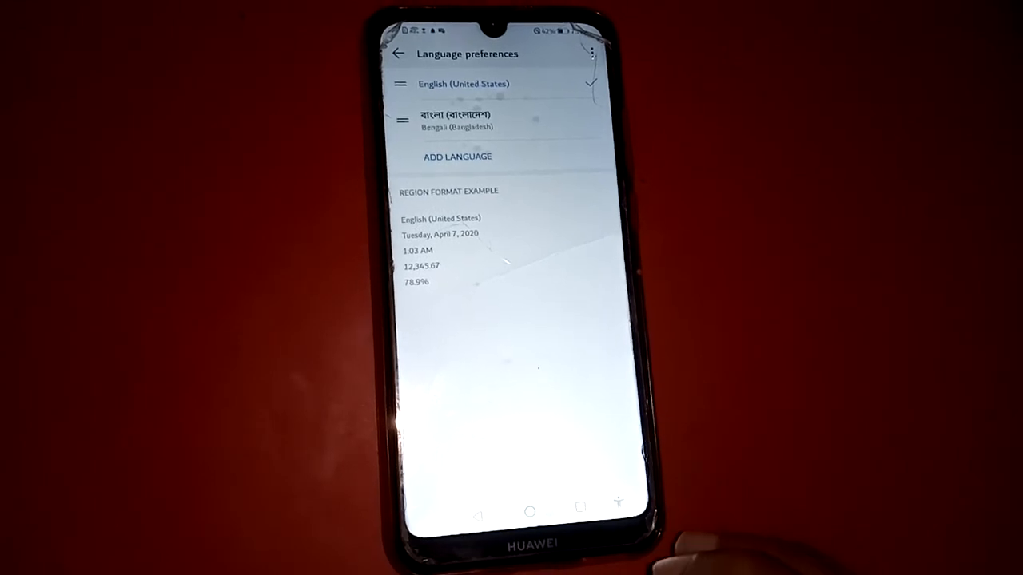
pyautogui.press('Escape')
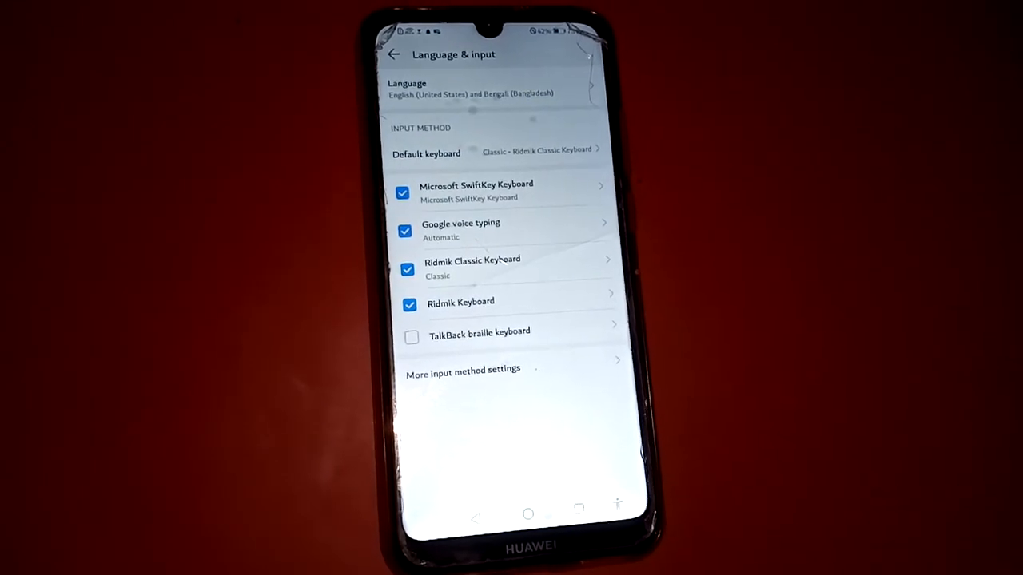